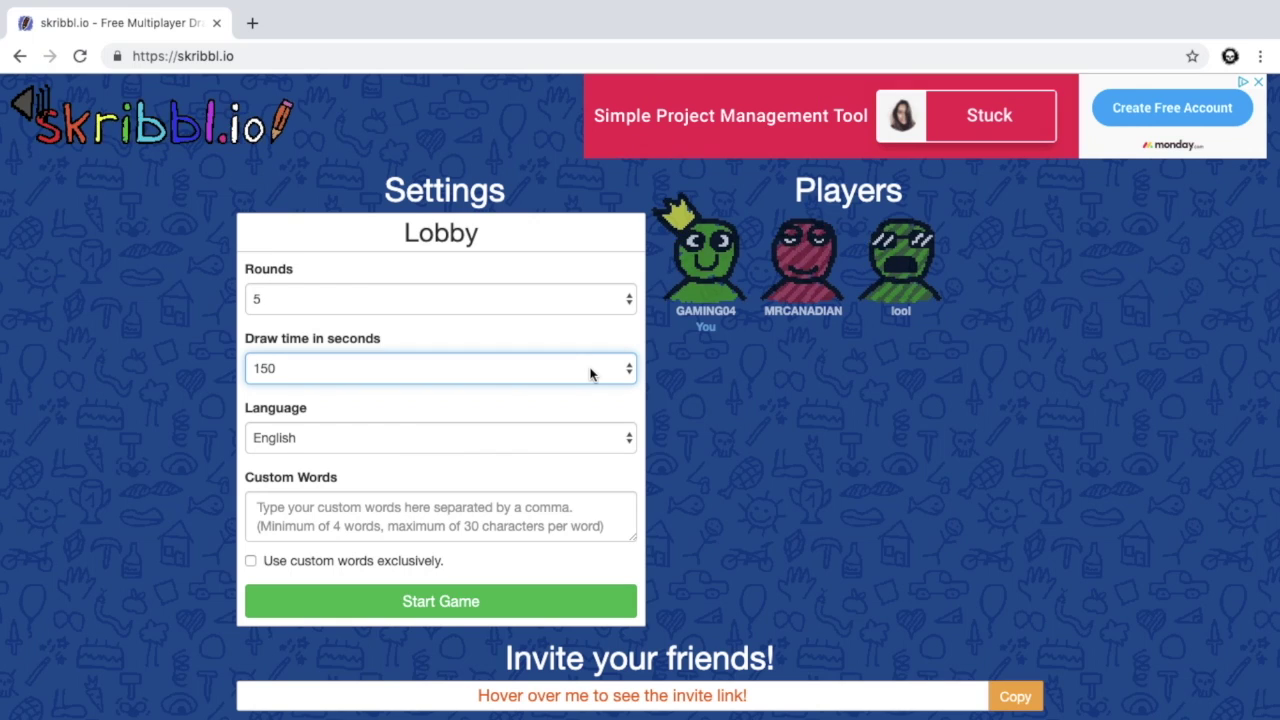
Start the five-round game with a 150-second draw time
click(597, 601)
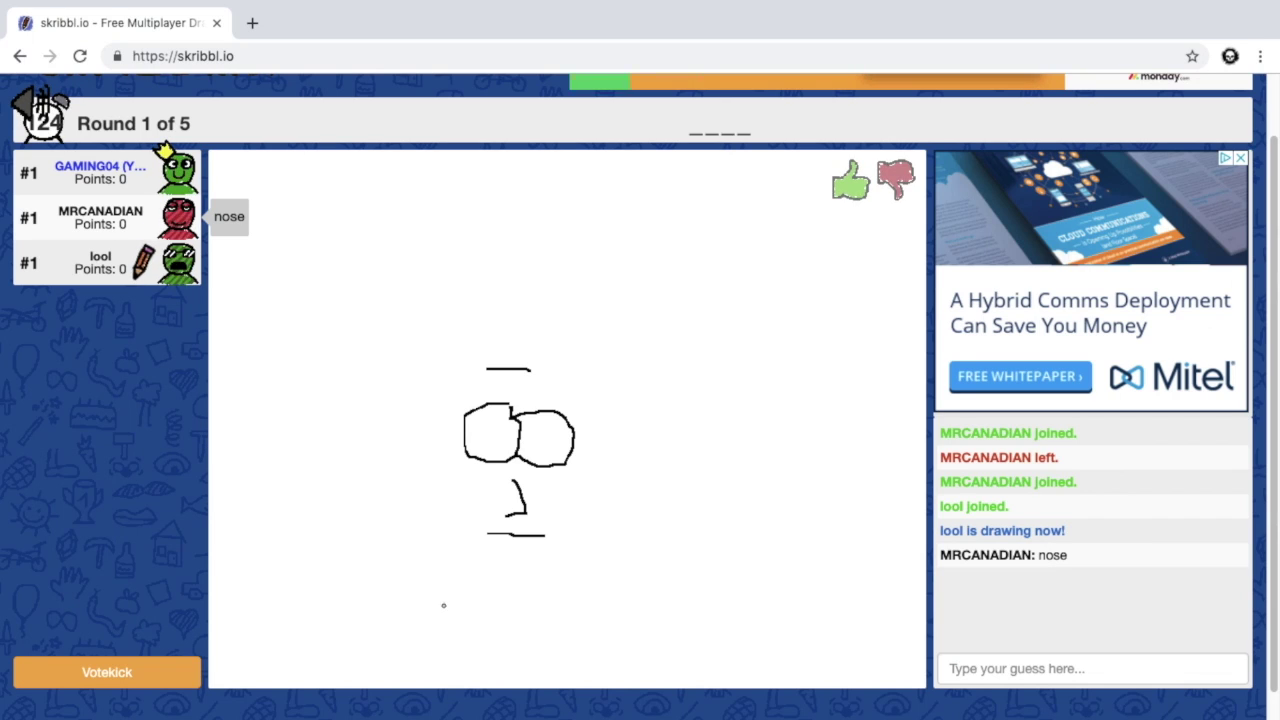
Submit the guesses 'head' and 'face' for the first drawing
click(1031, 670)
text(head)
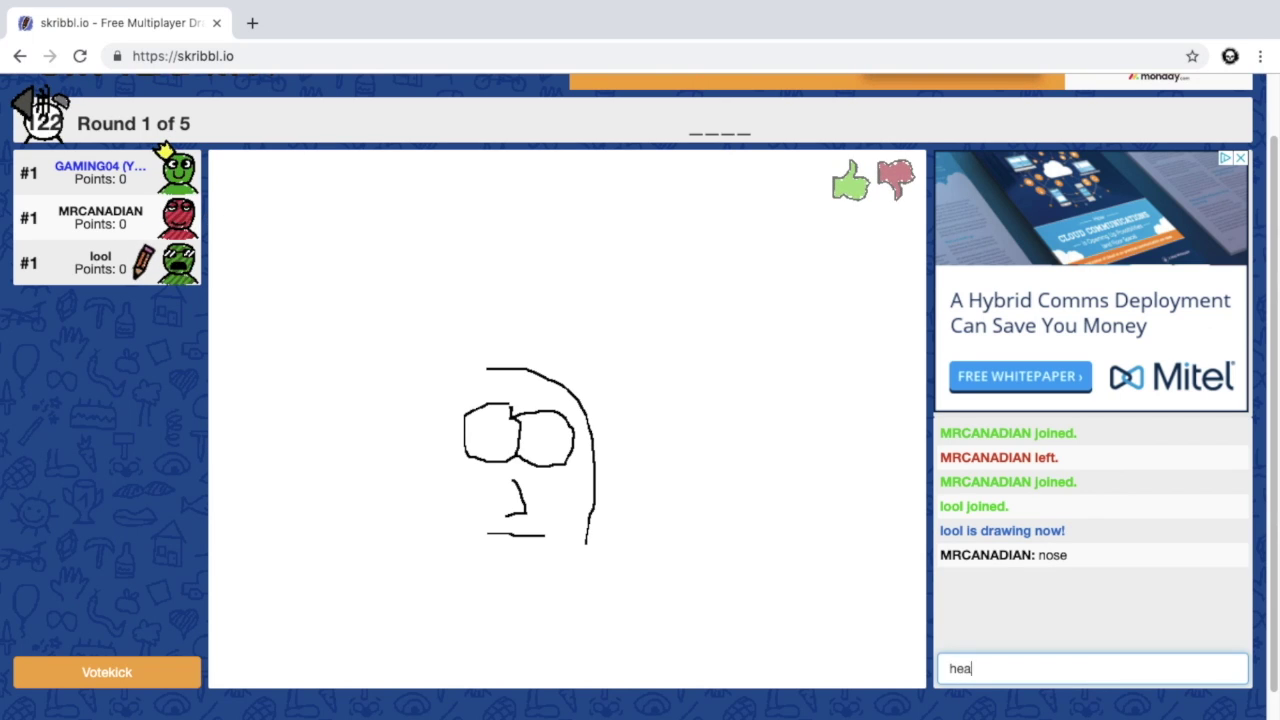
key(Return)
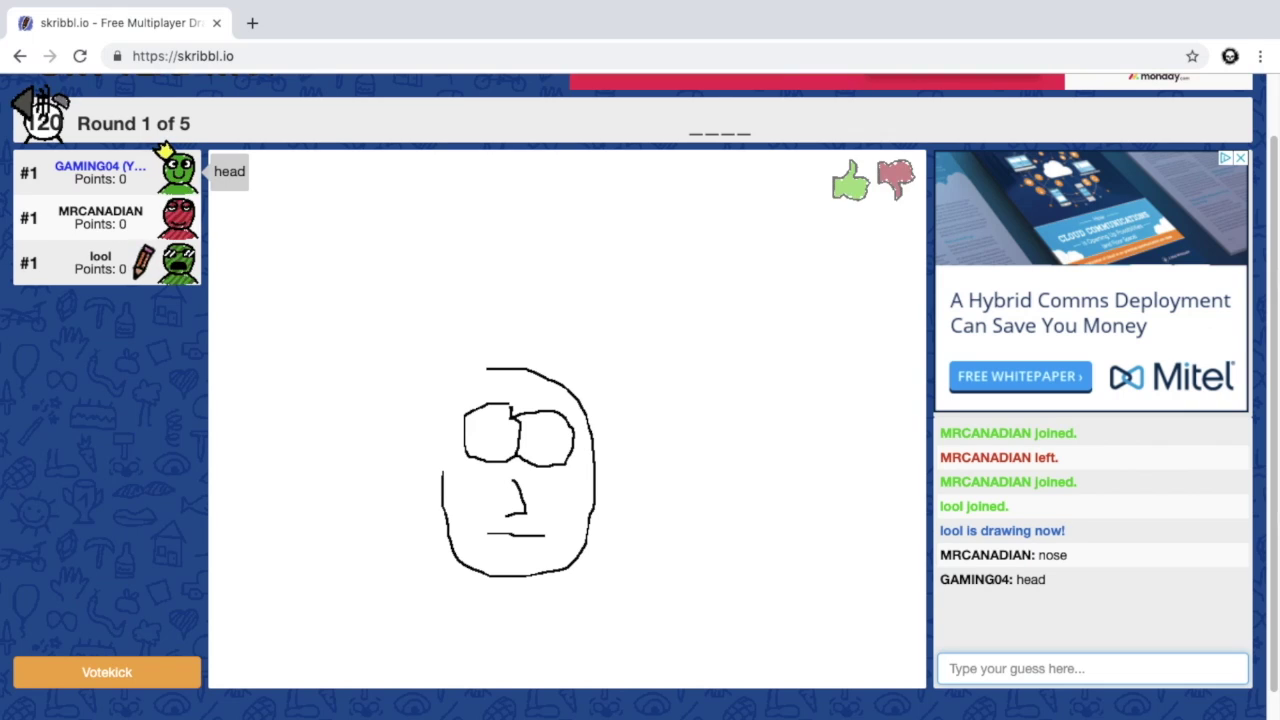
text(face)
key(Return)
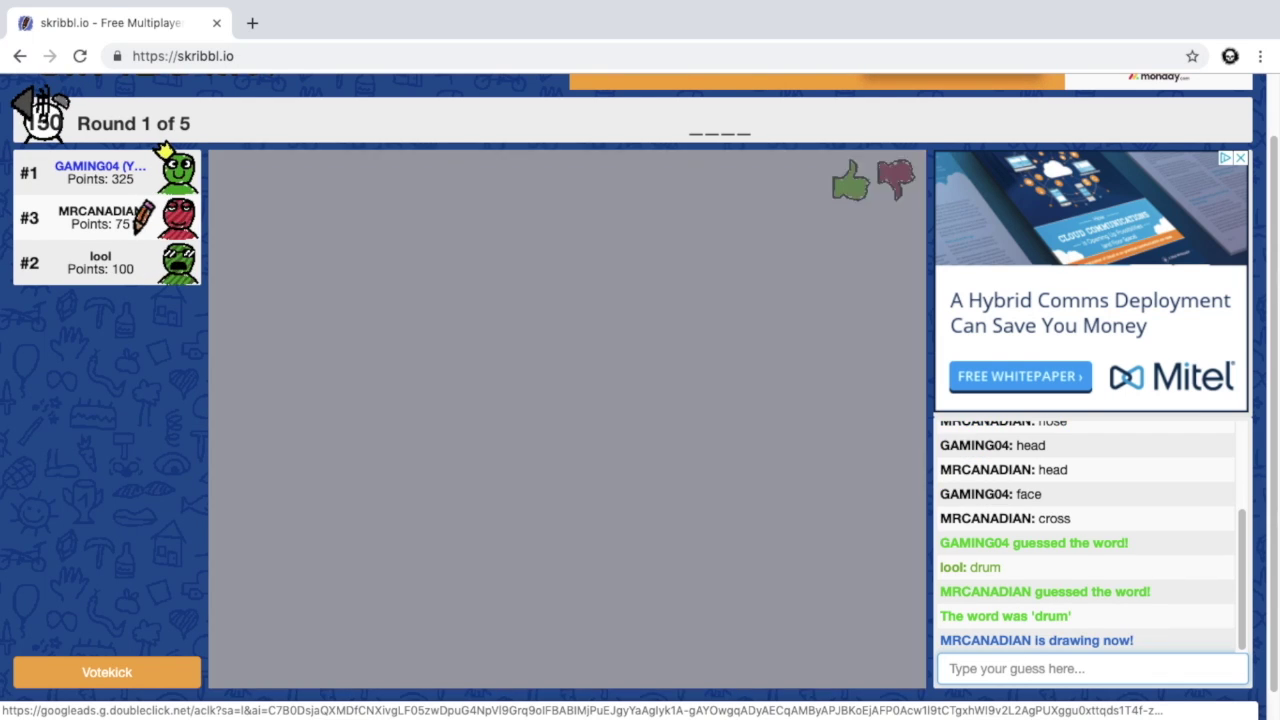
Submit the guesses 'root', 'dirt', 'stem' and 'seed' for the plant drawing
key(XF86AudioLowerVolume)
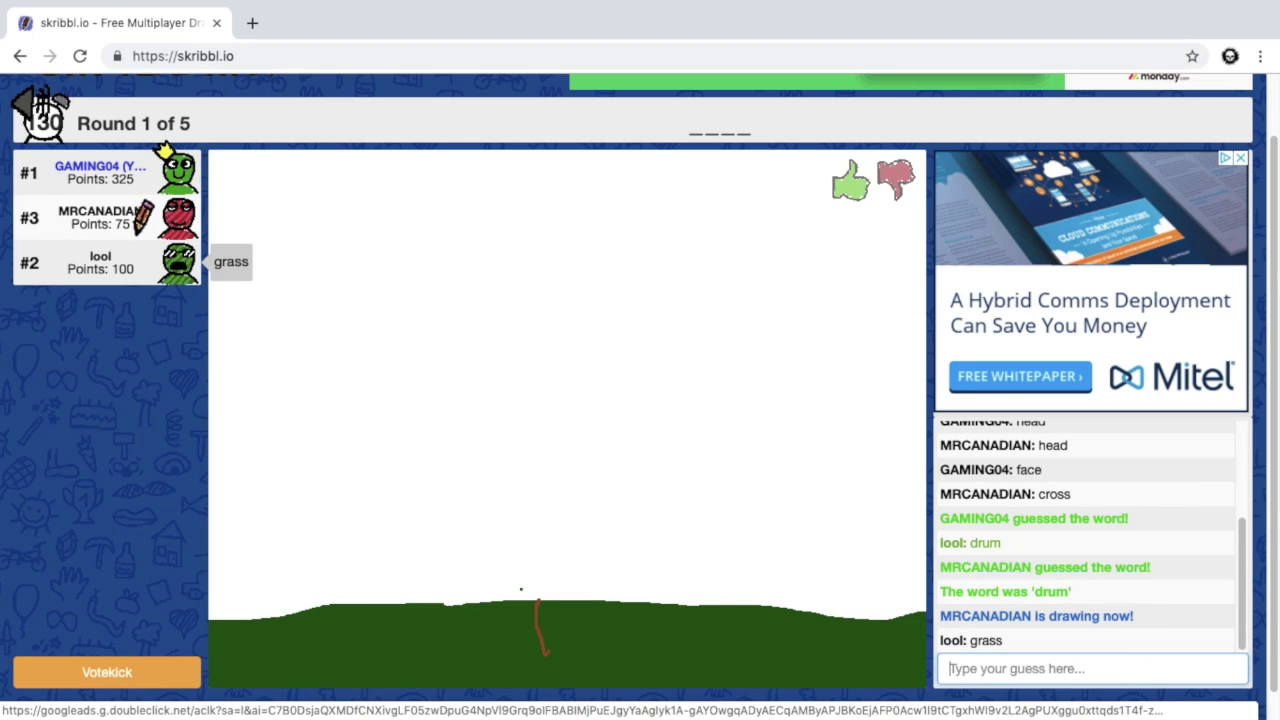
text(root)
key(Return)
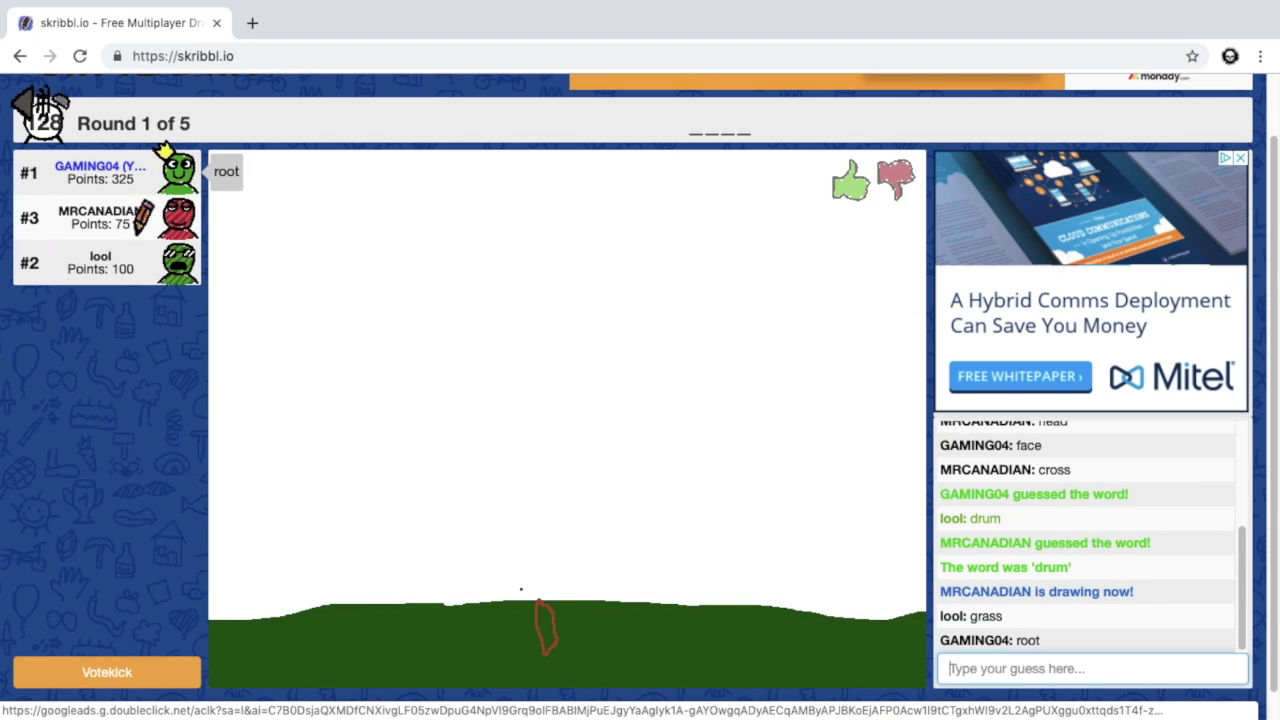
text(dirt)
key(Return)
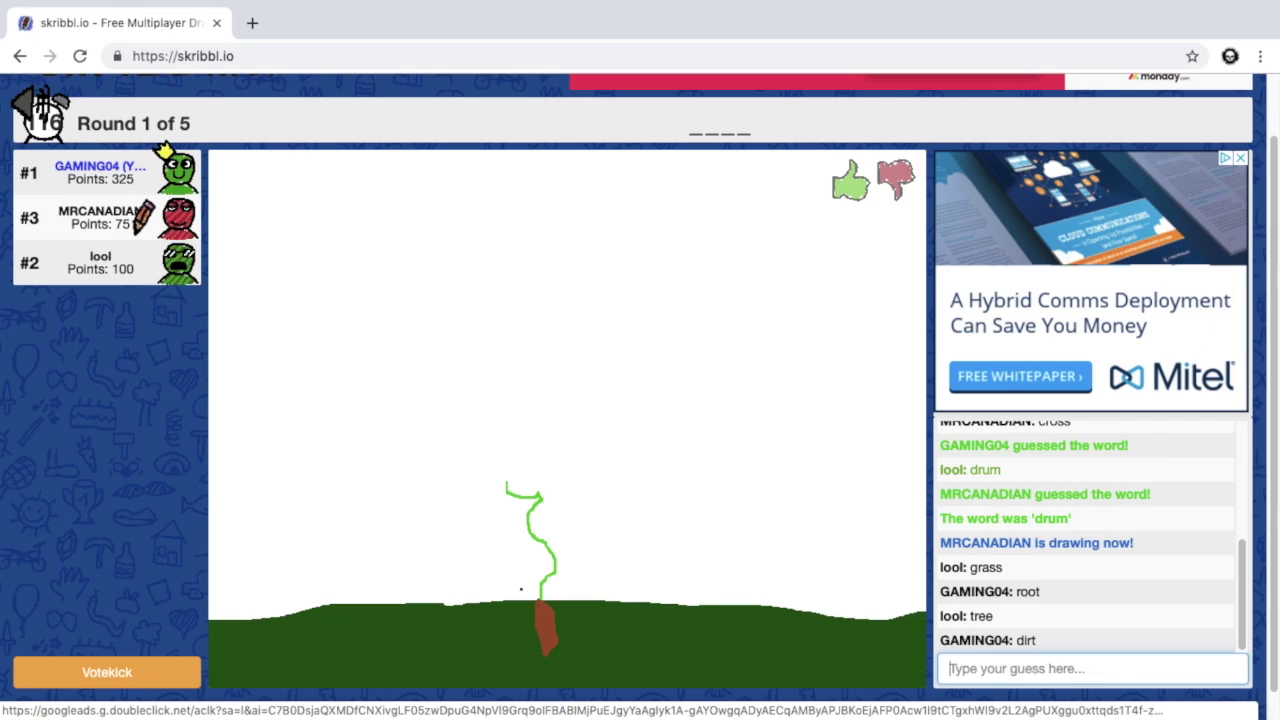
text(stem)
key(Return)
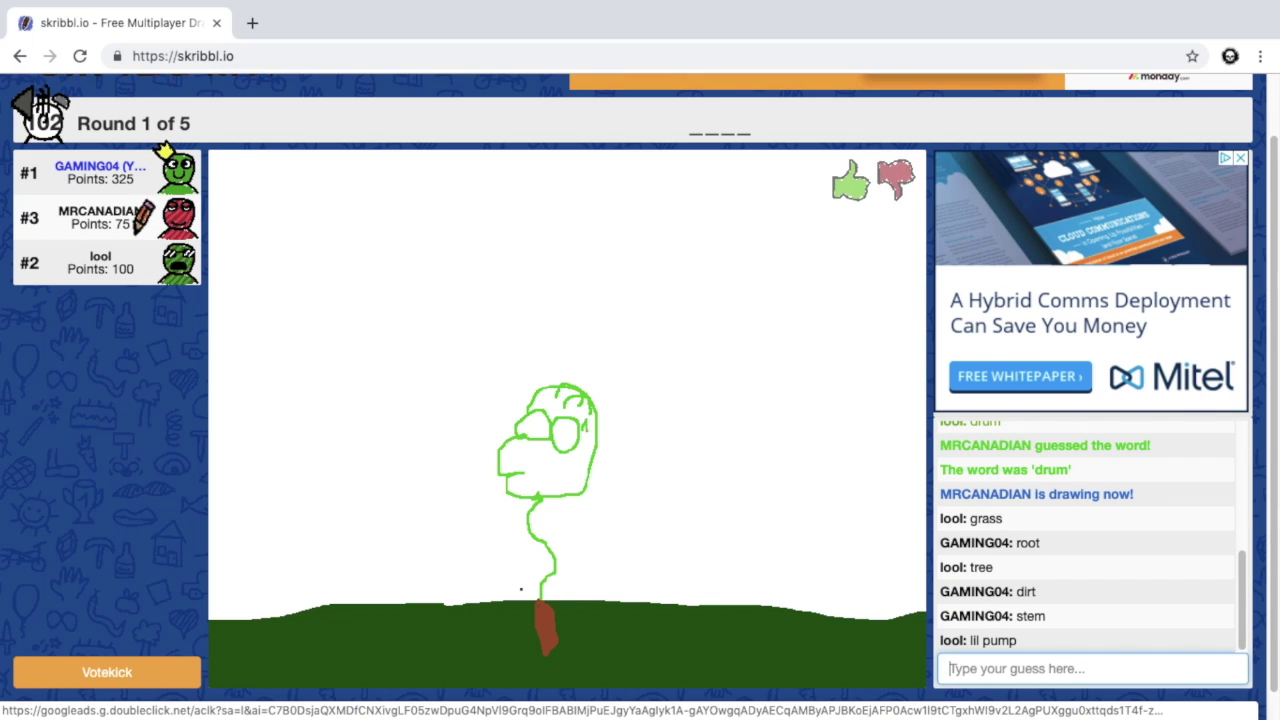
text(seed)
key(Return)
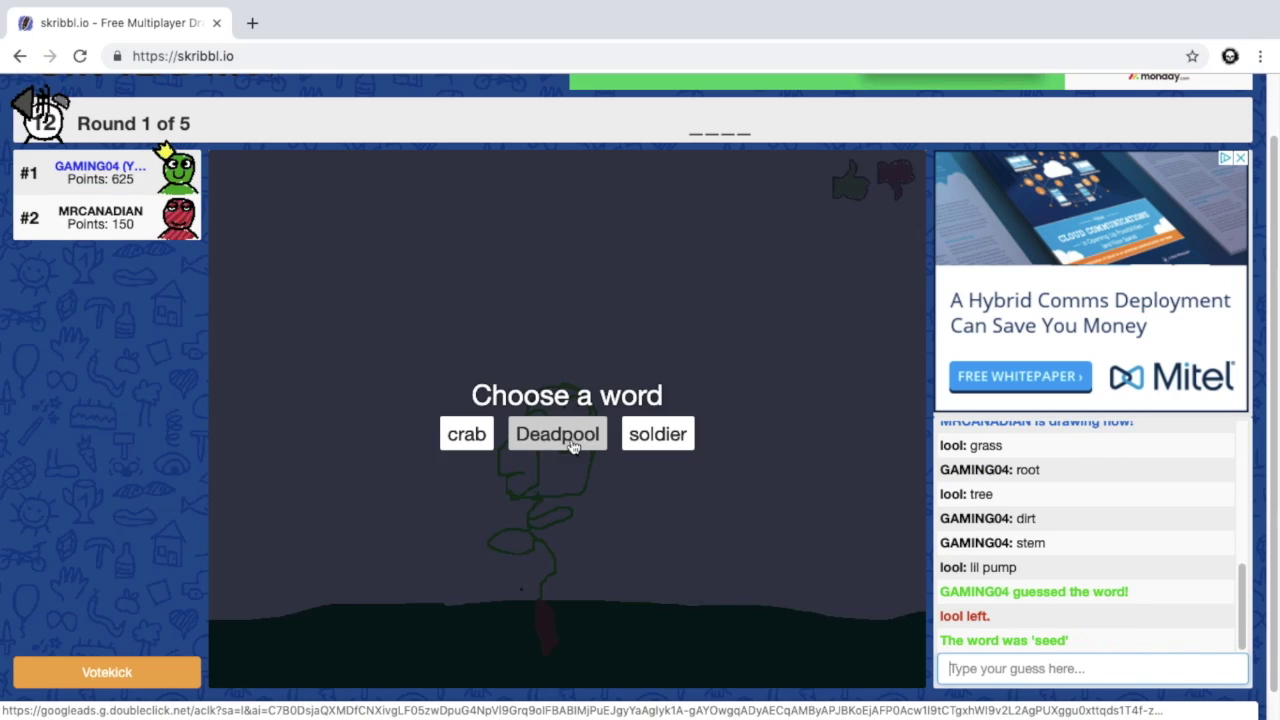
Pick Deadpool as the word and draw a red stroke inside the circle
click(560, 434)
scroll(138, 510, down, 1)
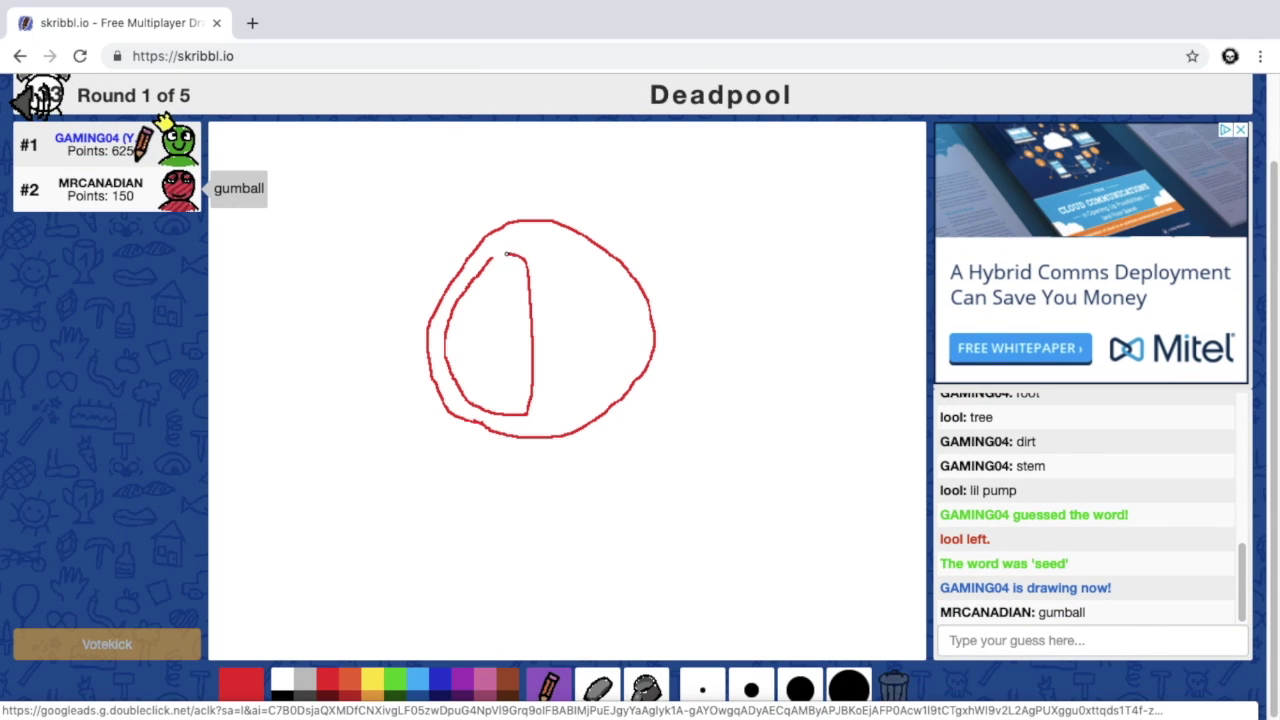
mouse_move(563, 262)
mouse_down()
mouse_move(561, 392)
mouse_move(600, 273)
mouse_up()
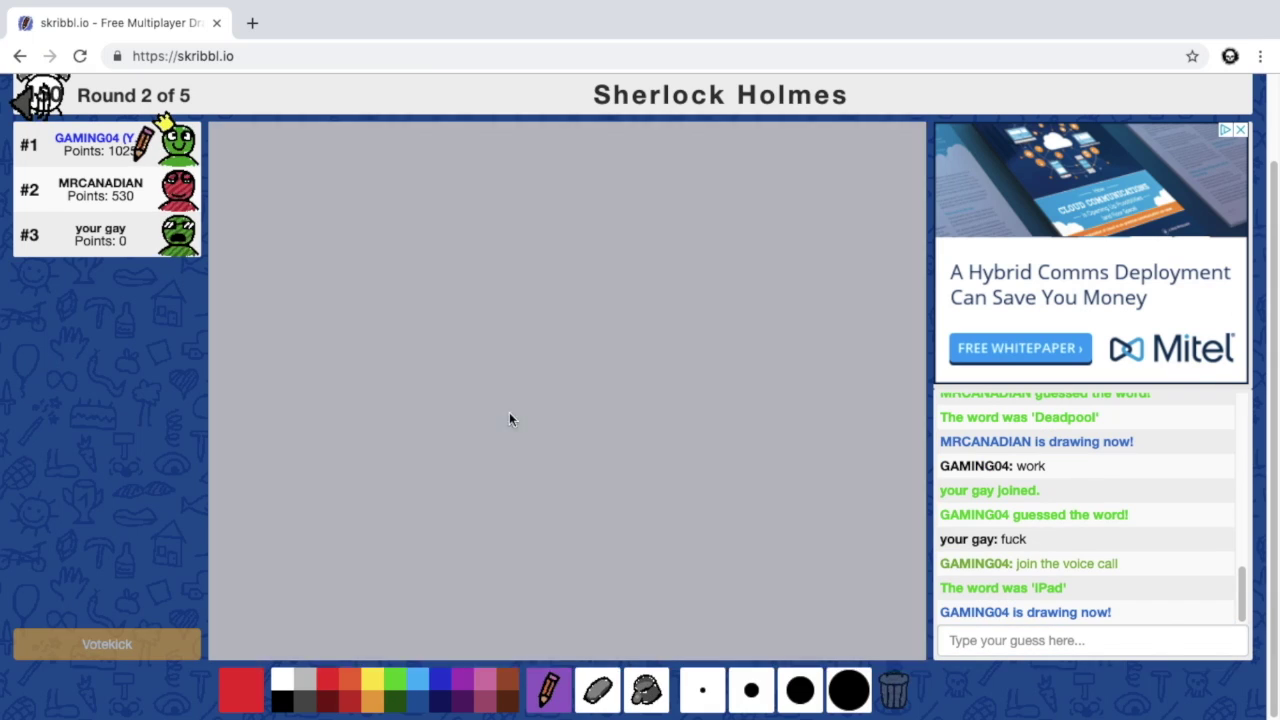
Add a black curve and dot, then red legs below the figure's body
click(283, 706)
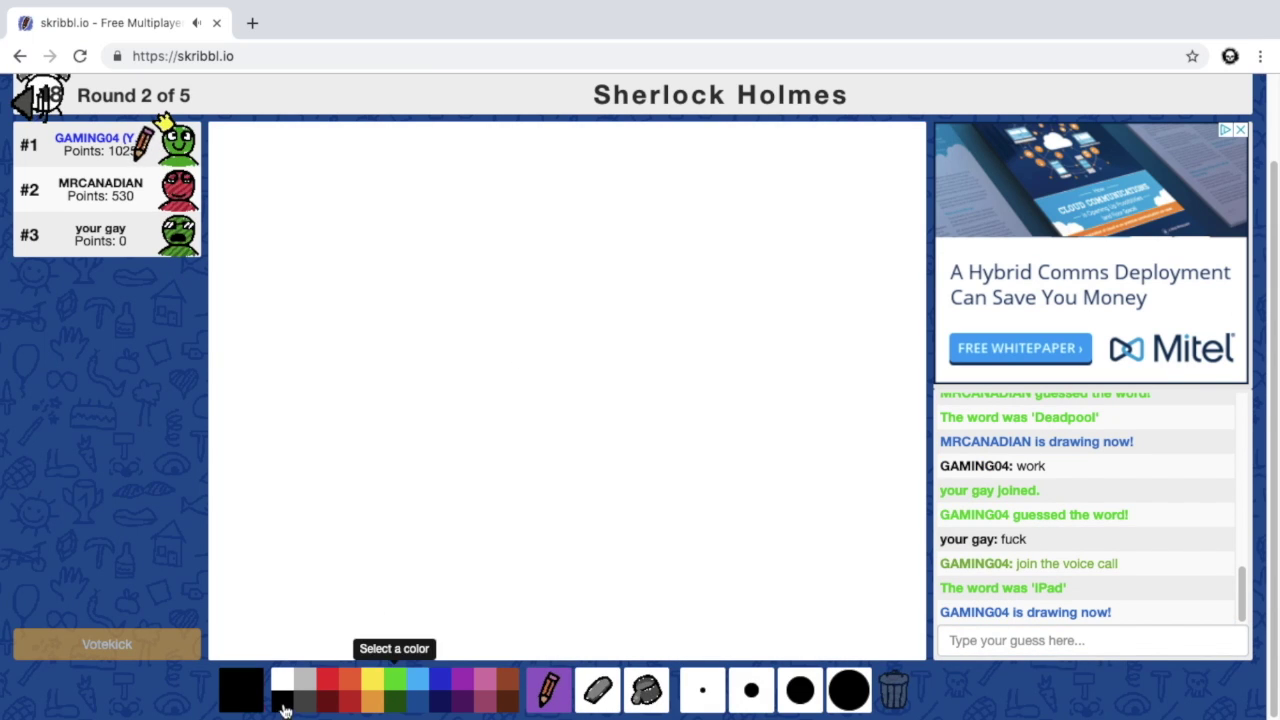
mouse_move(512, 285)
mouse_down()
mouse_move(579, 452)
mouse_move(632, 425)
mouse_move(638, 330)
mouse_move(620, 285)
mouse_move(540, 272)
mouse_move(510, 283)
mouse_up()
click(522, 303)
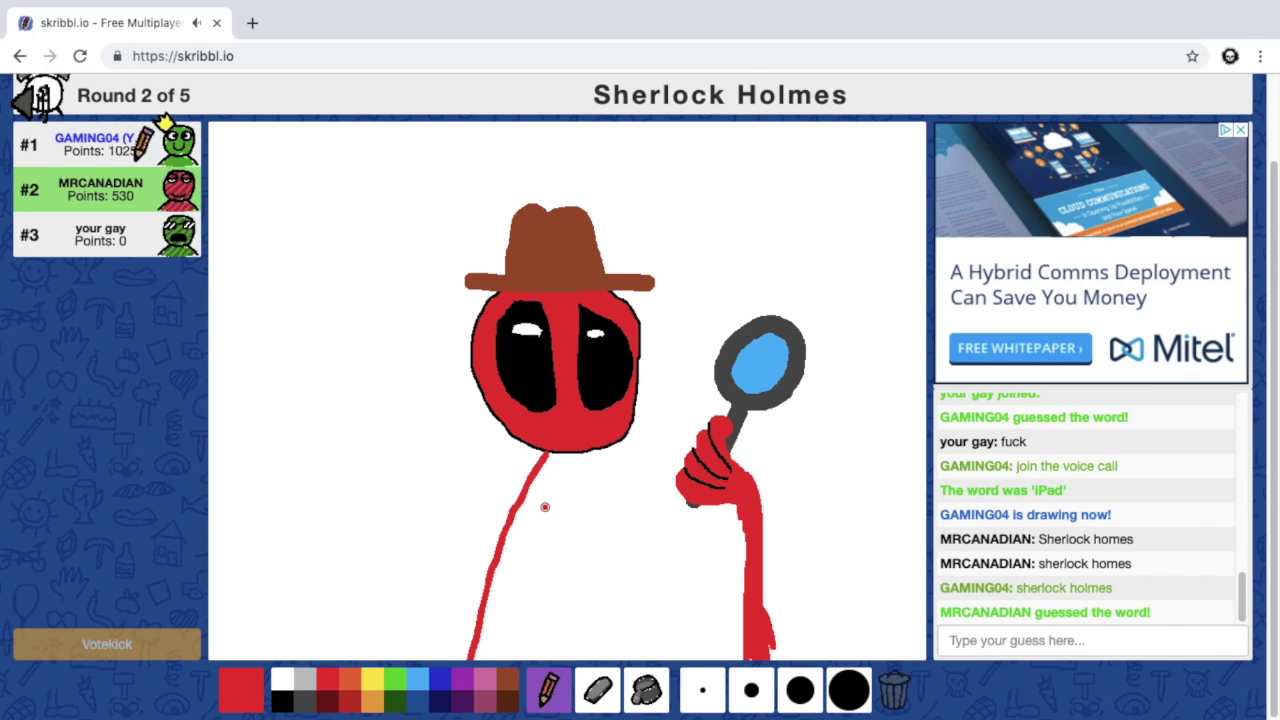
mouse_move(545, 530)
mouse_down()
mouse_move(520, 648)
mouse_move(570, 665)
mouse_up()
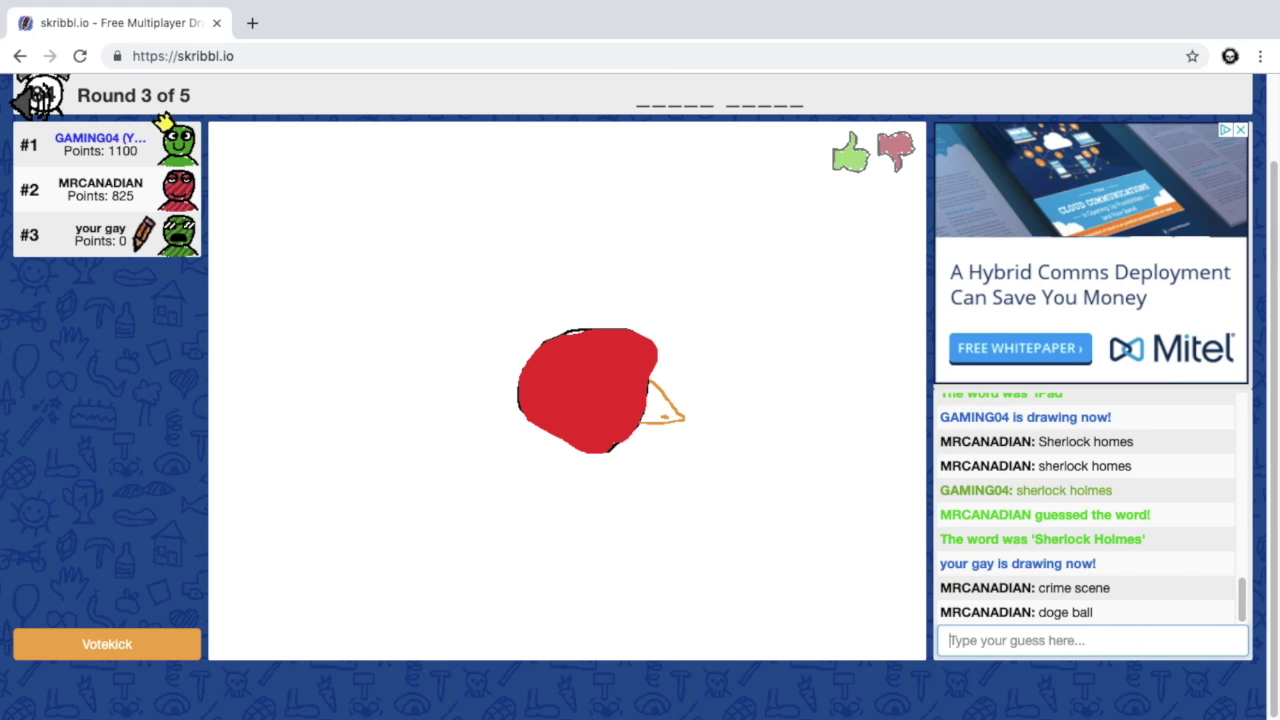
text(angery )
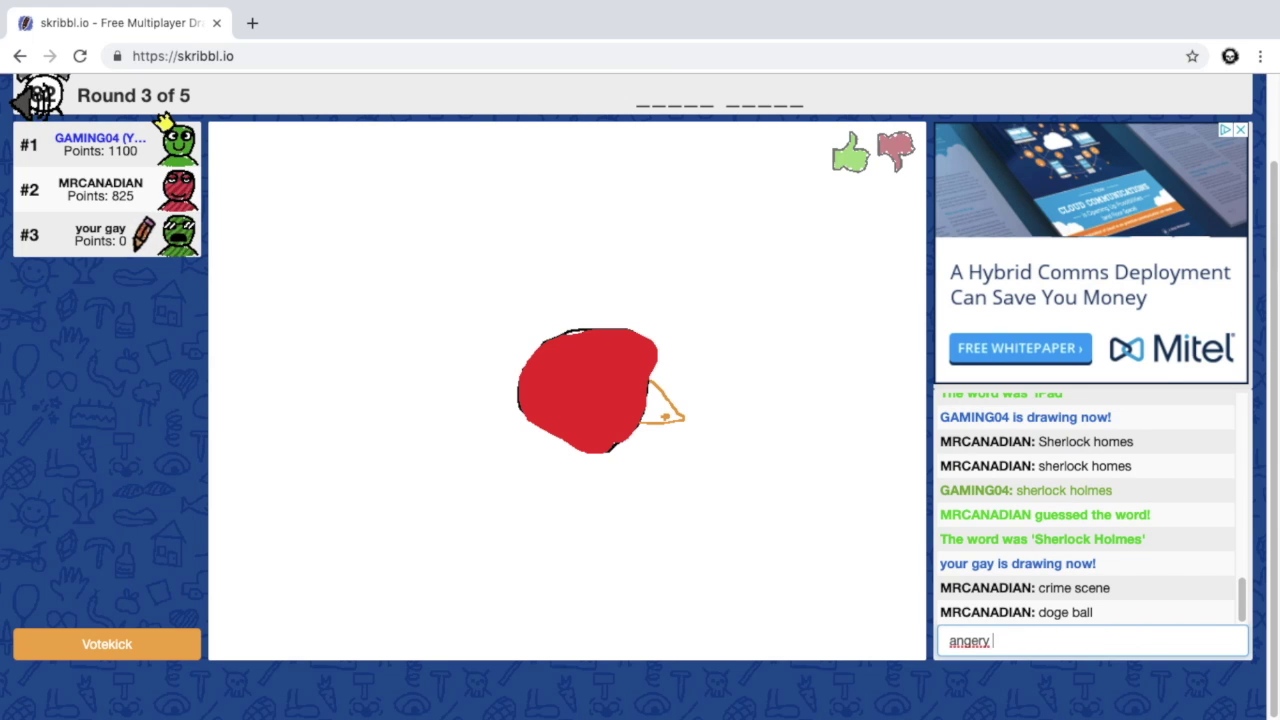
text(birds)
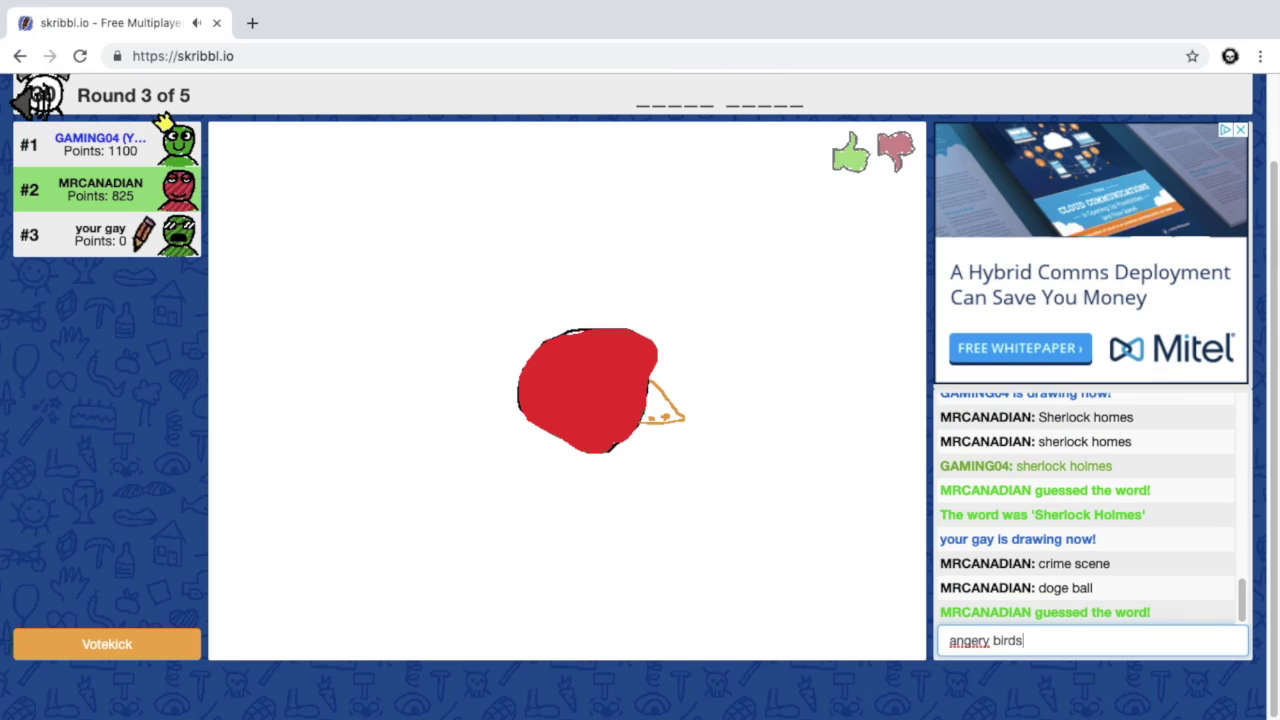
Submit 'angery birds', then correct the spelling and submit 'angry birds'
key(Return)
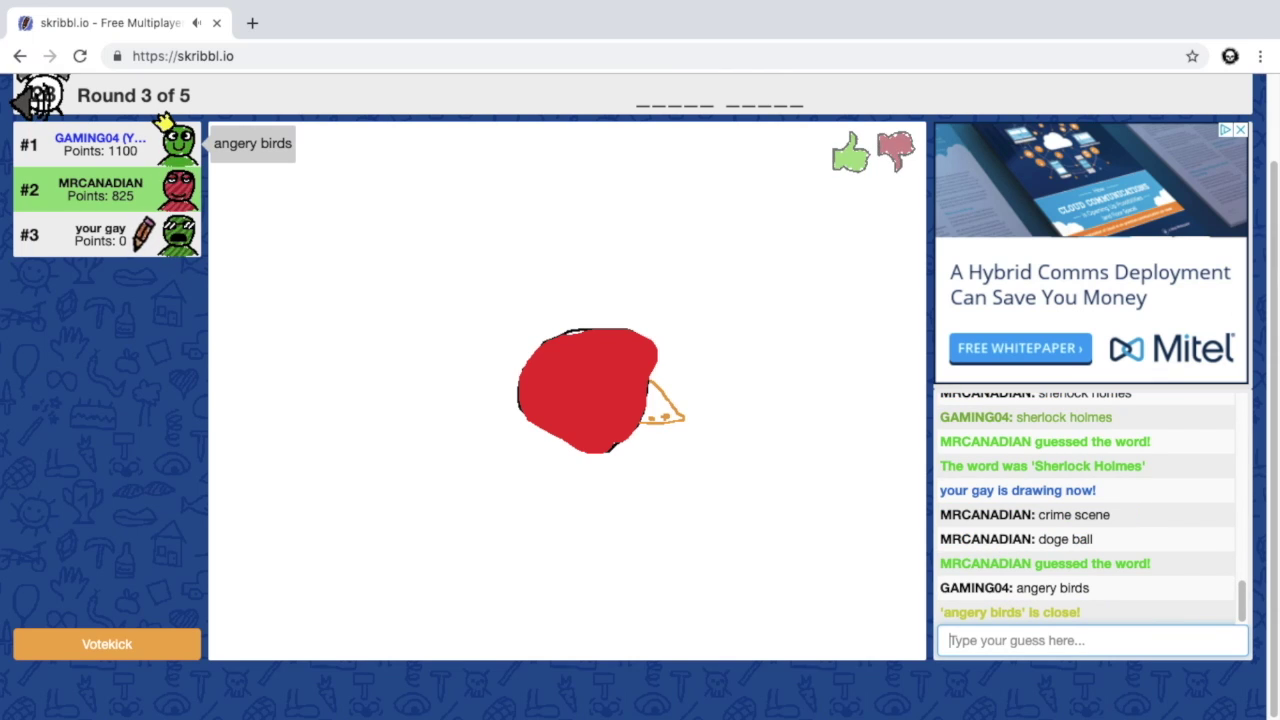
text(sngry)
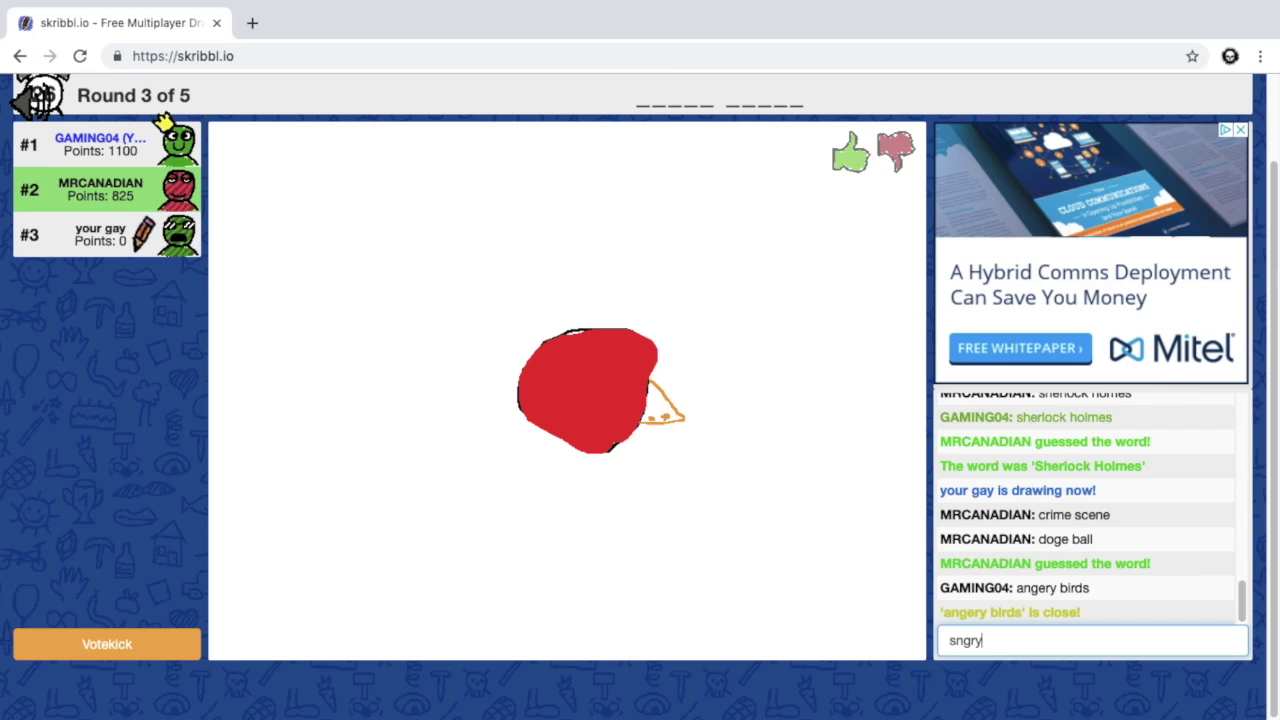
key(BackSpace)
key(BackSpace)
text(ang)
text(ry )
text(birds)
key(Return)
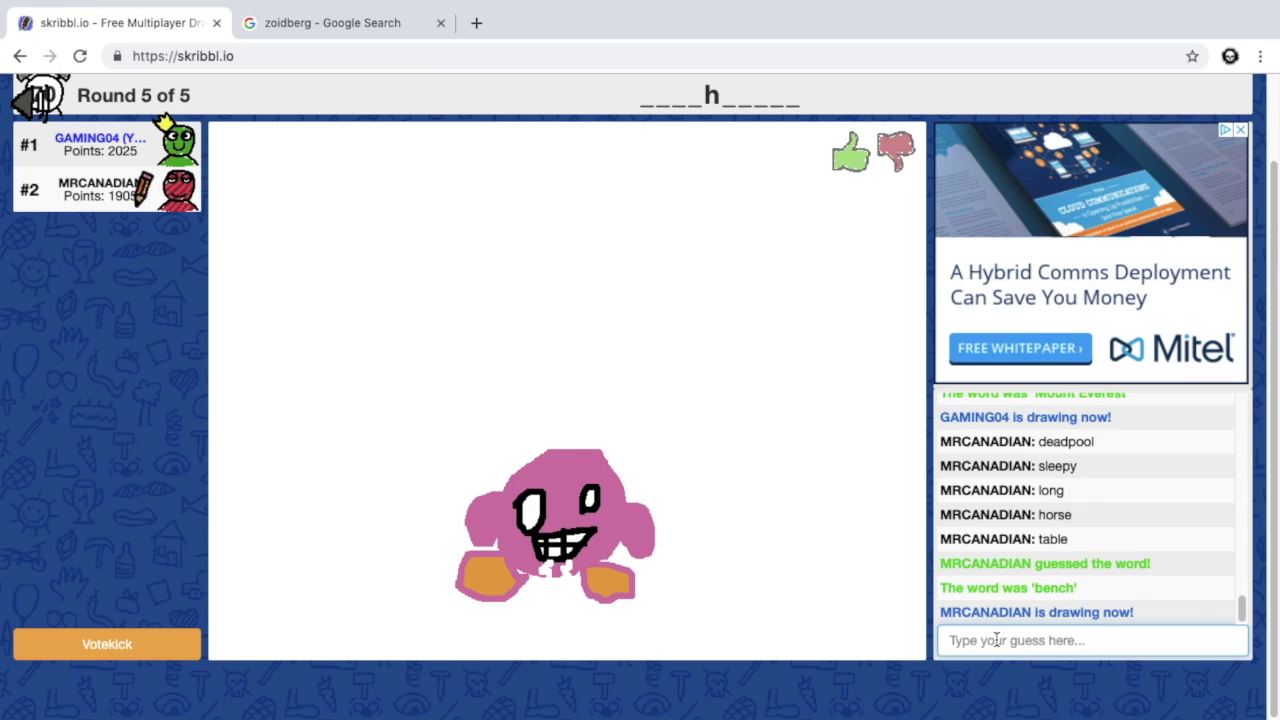
Submit the guess 'toothbrush'
key(F11)
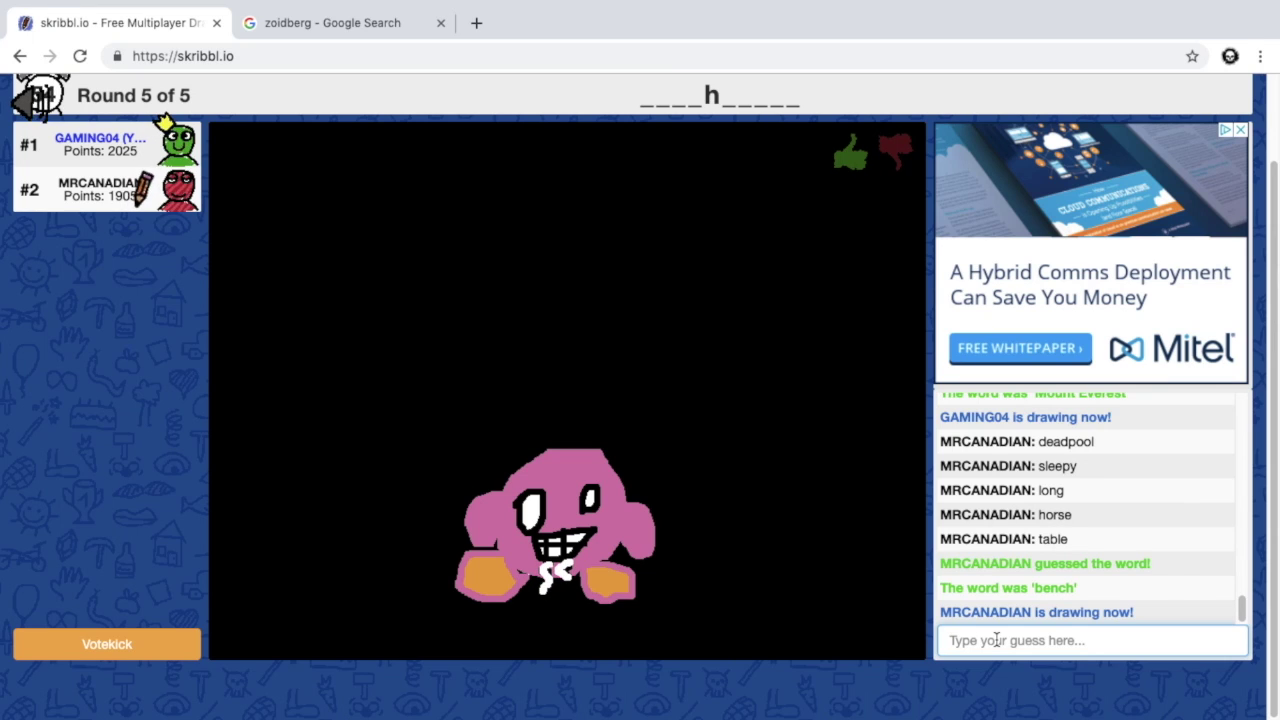
text(toothb)
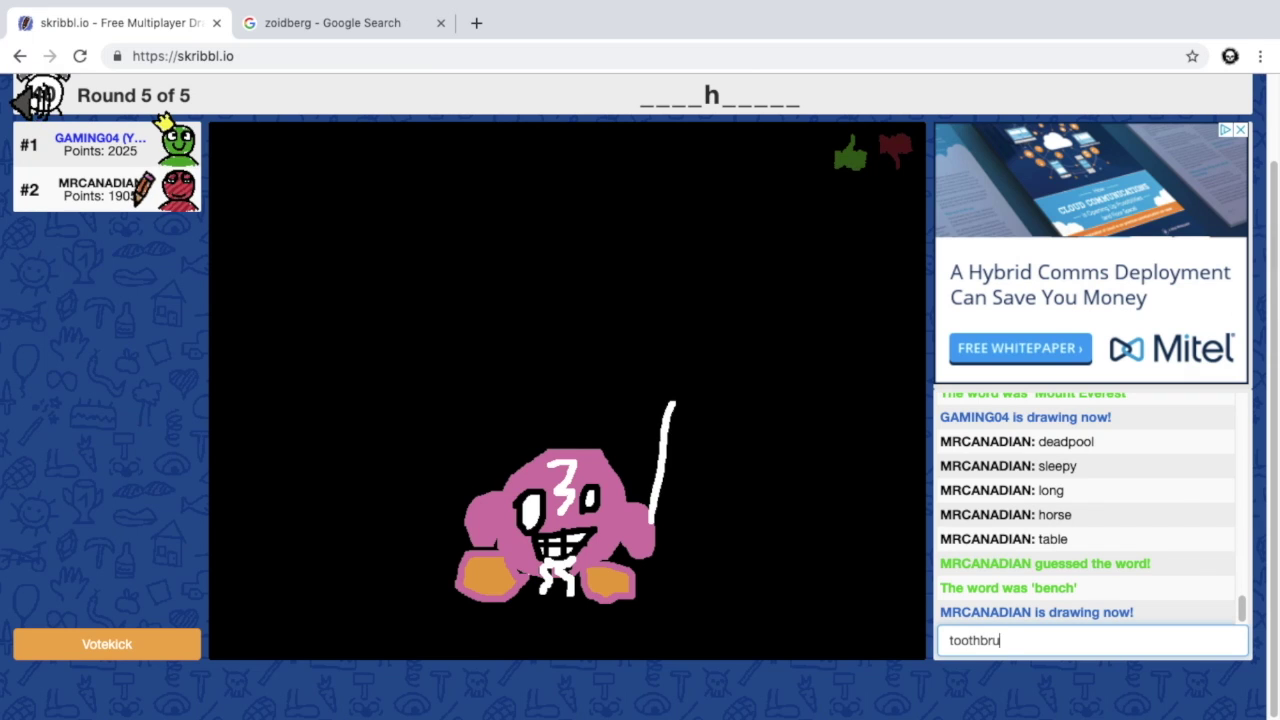
text(ru)
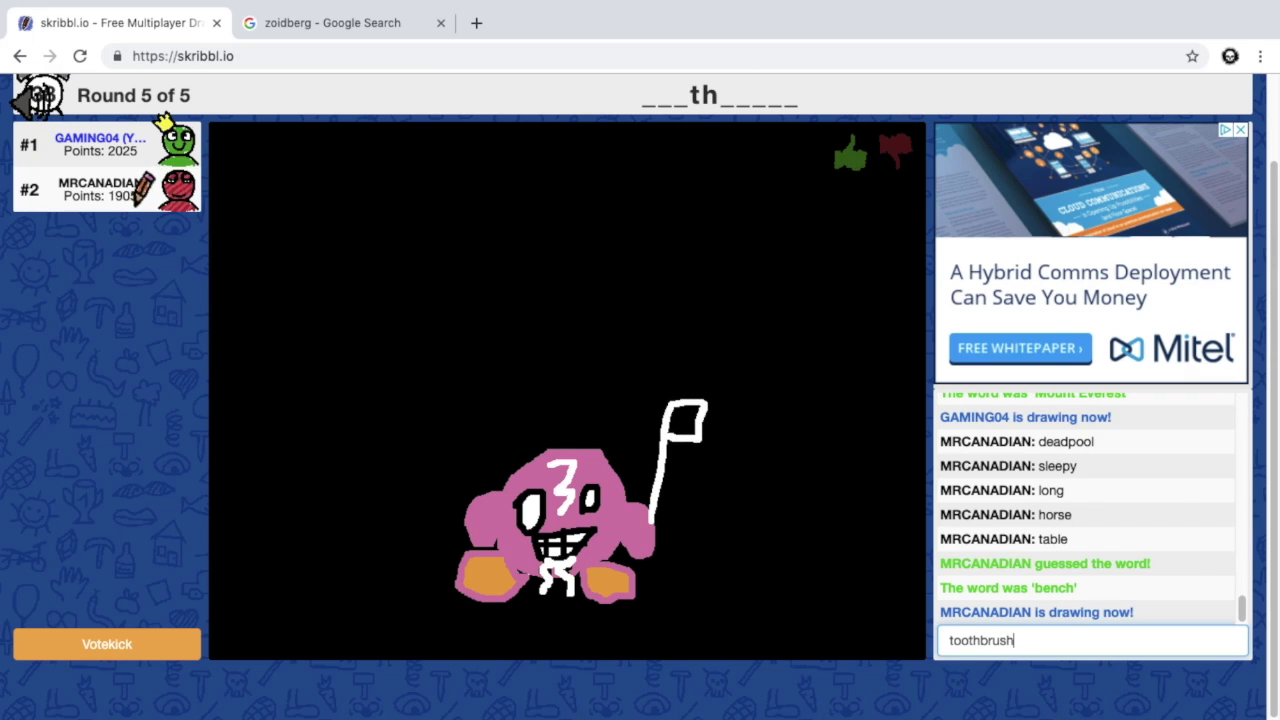
text(sh)
key(Return)
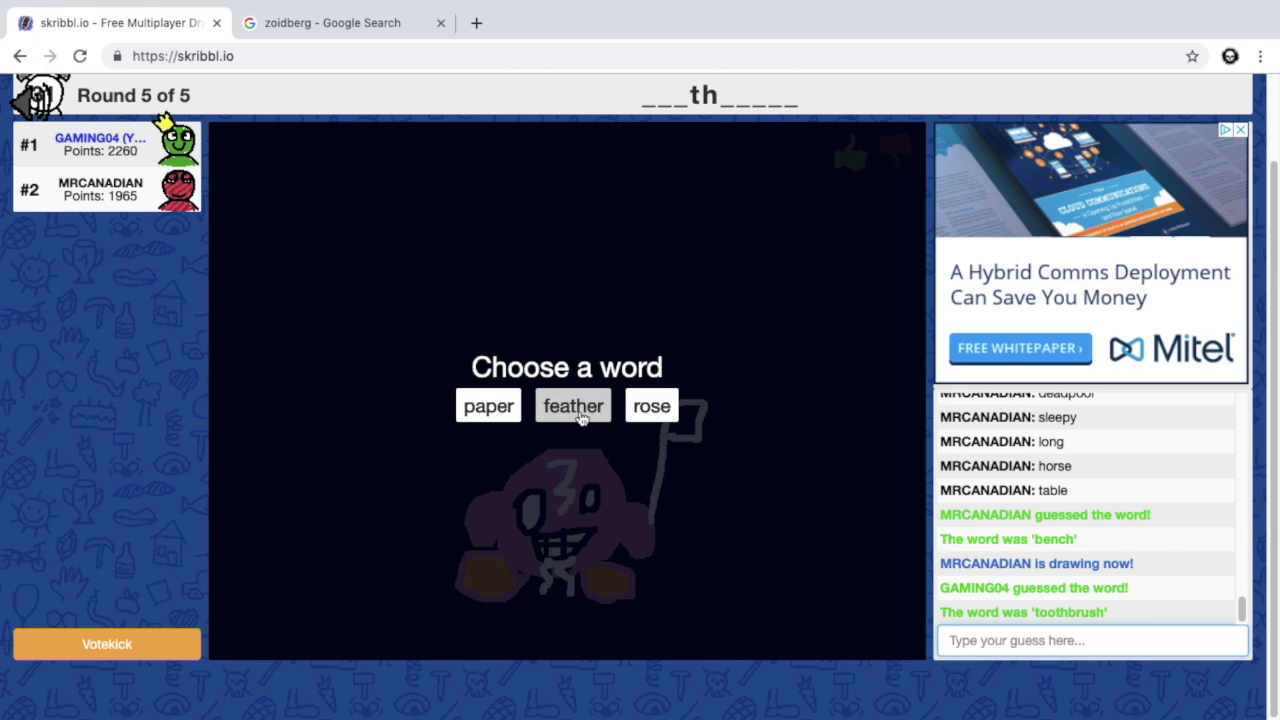
Choose feather, draw two black eye ovals and the feather outline, then show the zoidberg image search
click(580, 413)
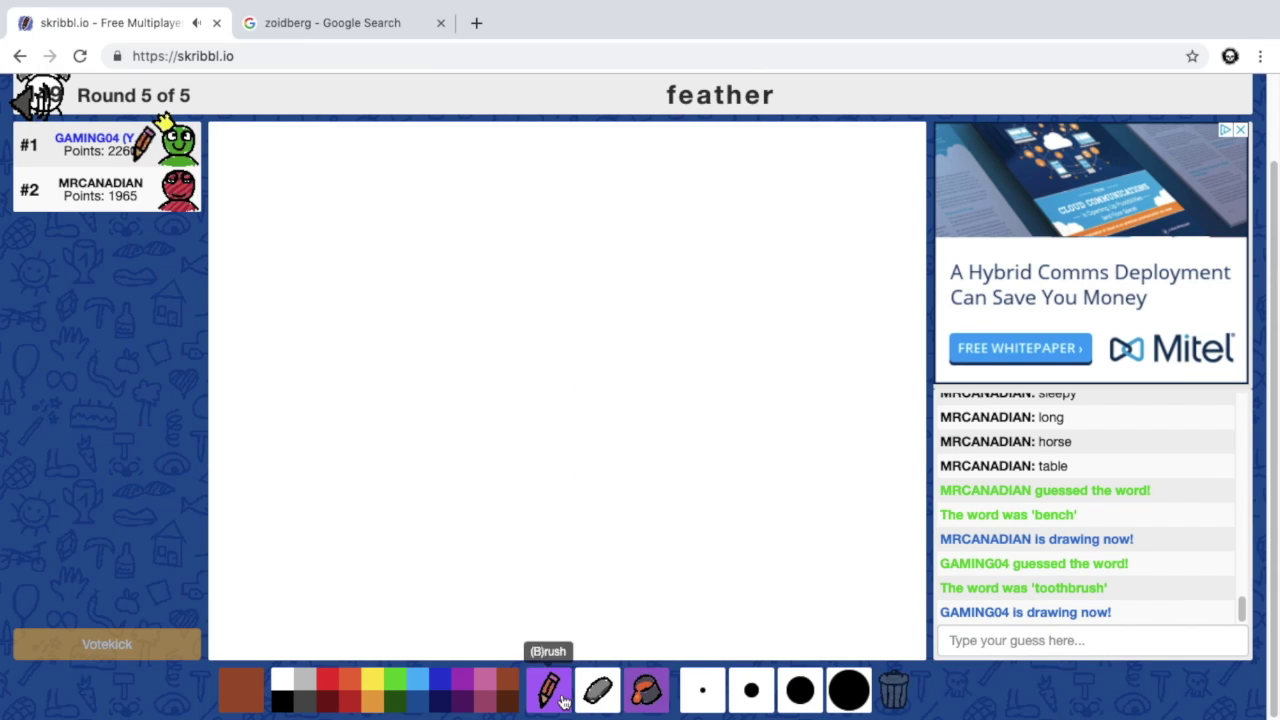
click(328, 680)
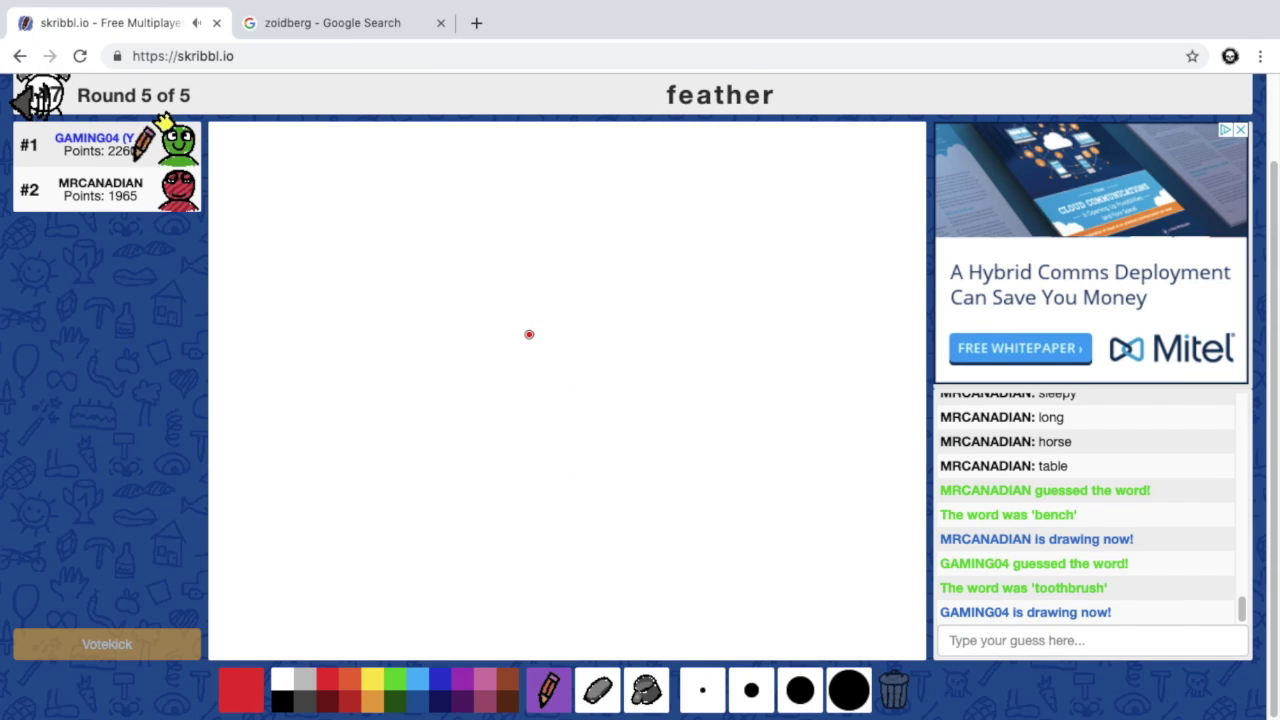
click(283, 700)
mouse_move(544, 330)
mouse_down()
mouse_move(506, 297)
mouse_move(585, 290)
mouse_move(530, 330)
mouse_move(533, 312)
mouse_up()
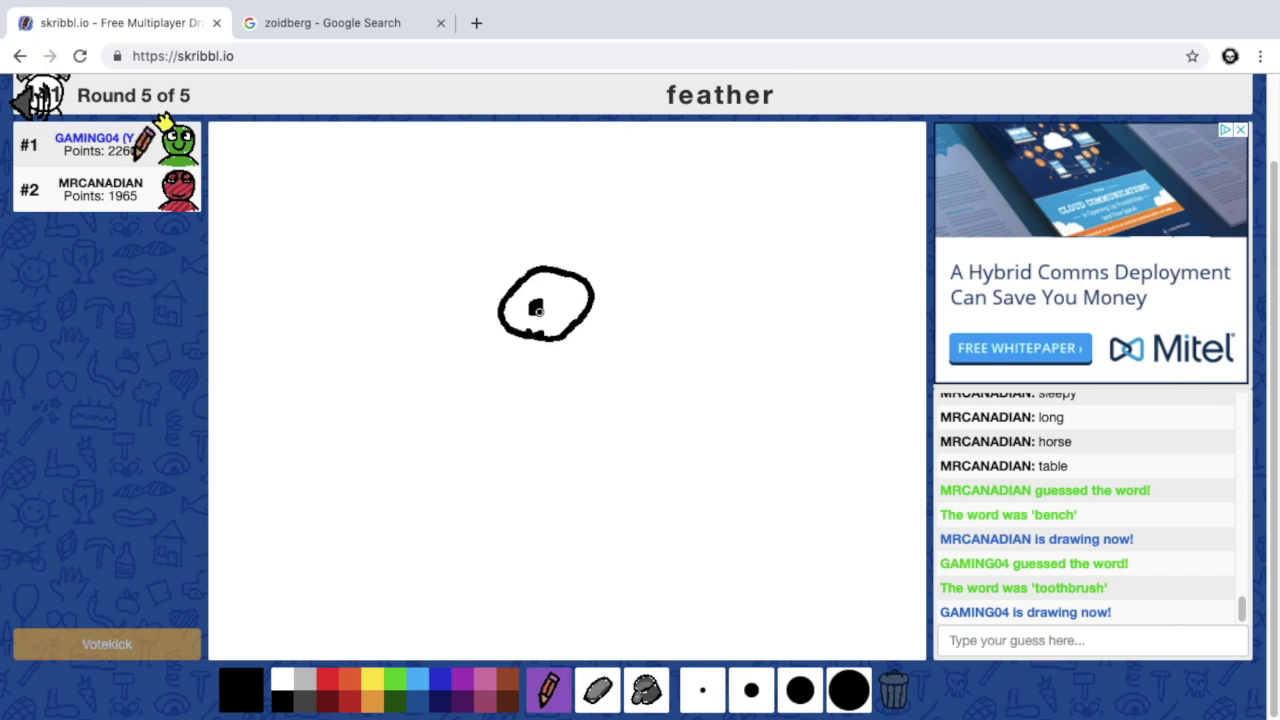
mouse_move(649, 341)
mouse_down()
mouse_move(628, 285)
mouse_move(708, 320)
mouse_move(646, 323)
mouse_up()
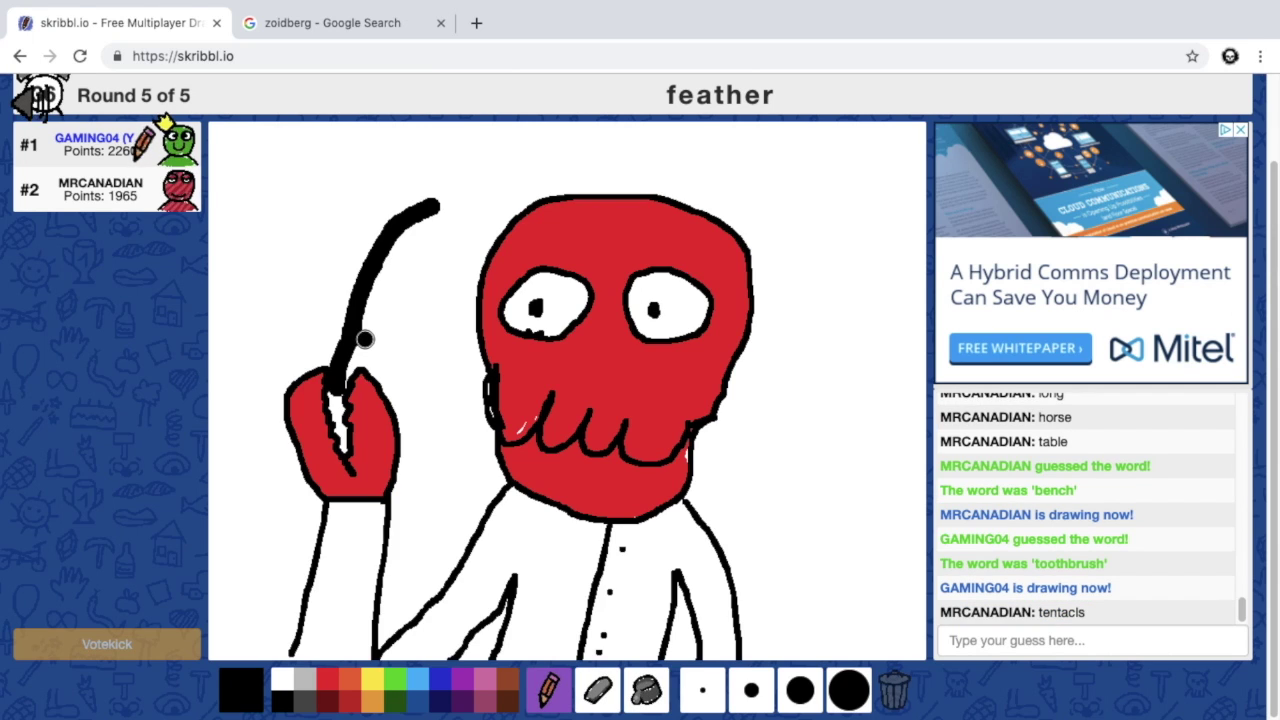
mouse_move(365, 340)
mouse_down()
mouse_move(395, 320)
mouse_move(425, 265)
mouse_move(427, 224)
mouse_up()
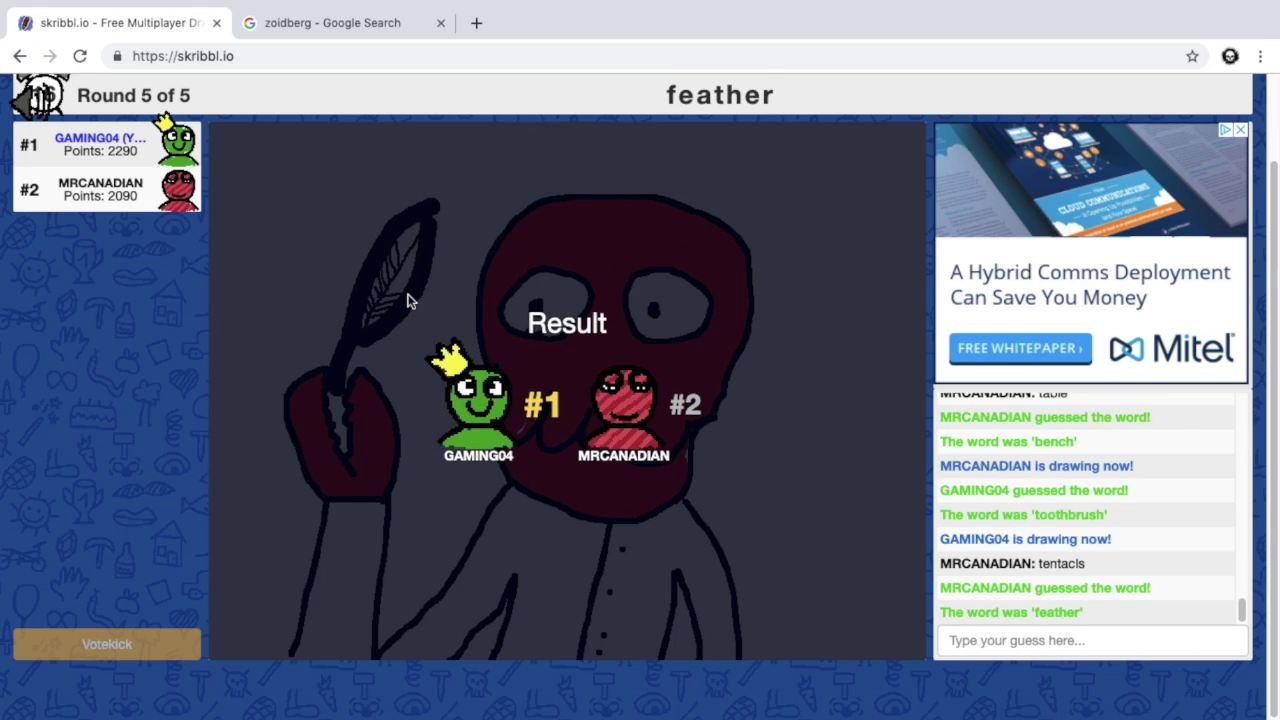
click(284, 21)
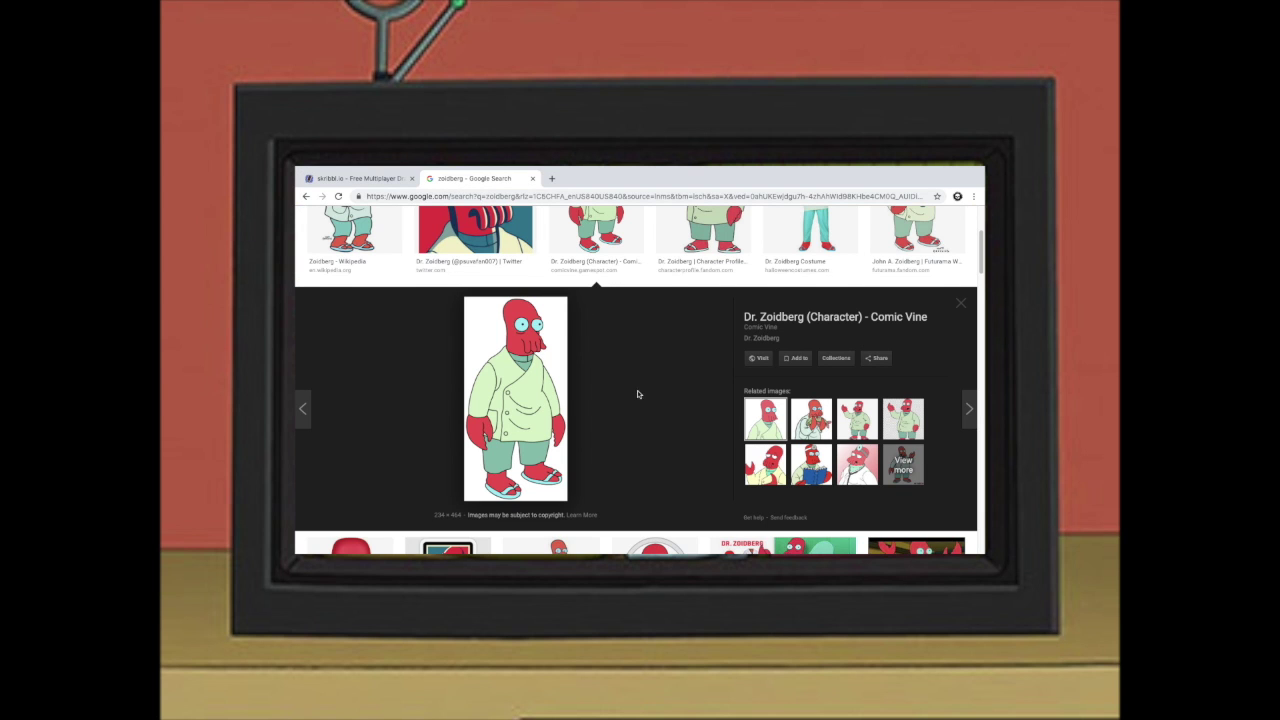